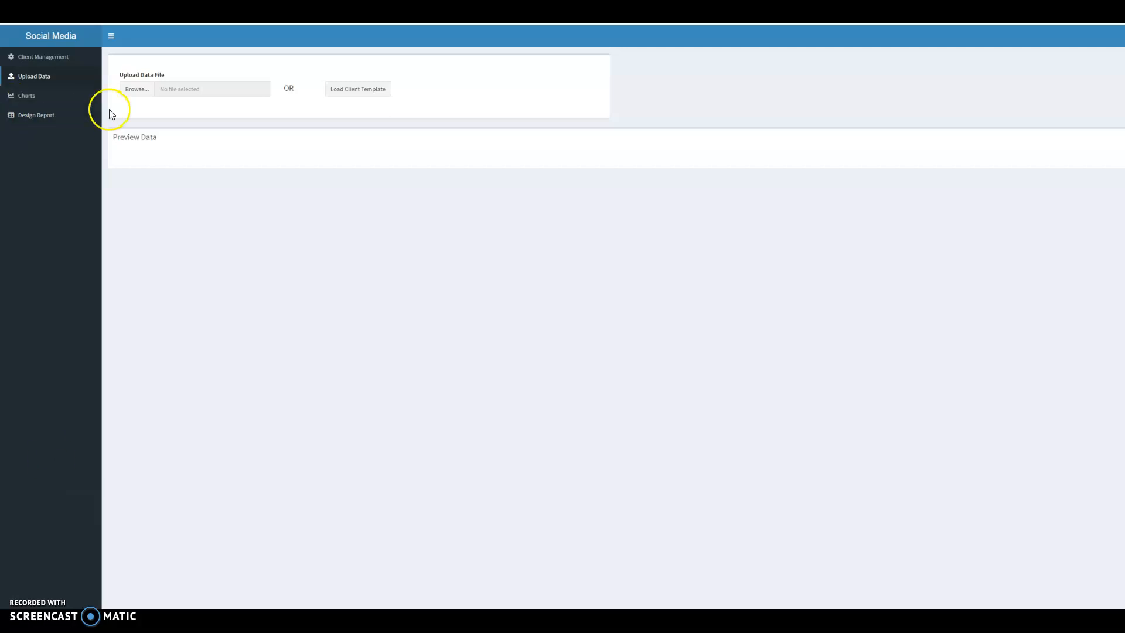
- Upload Data.csv as the social media data file
{"action": "left_click", "coordinate": [147, 85]}
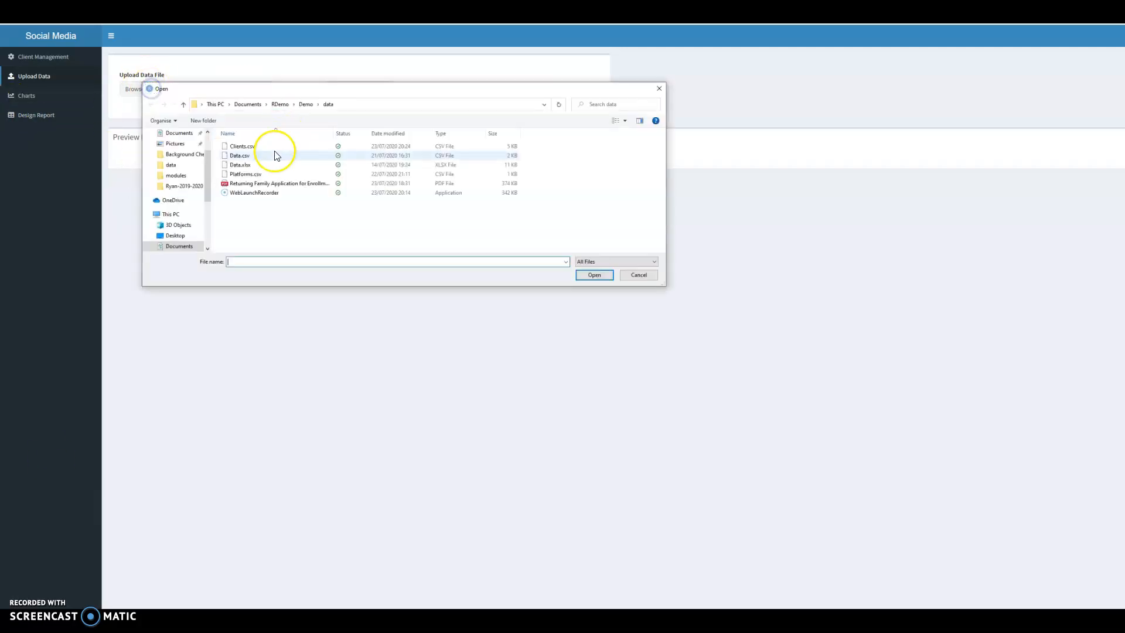
{"action": "left_click", "coordinate": [250, 159]}
{"action": "double_click", "coordinate": [250, 159]}
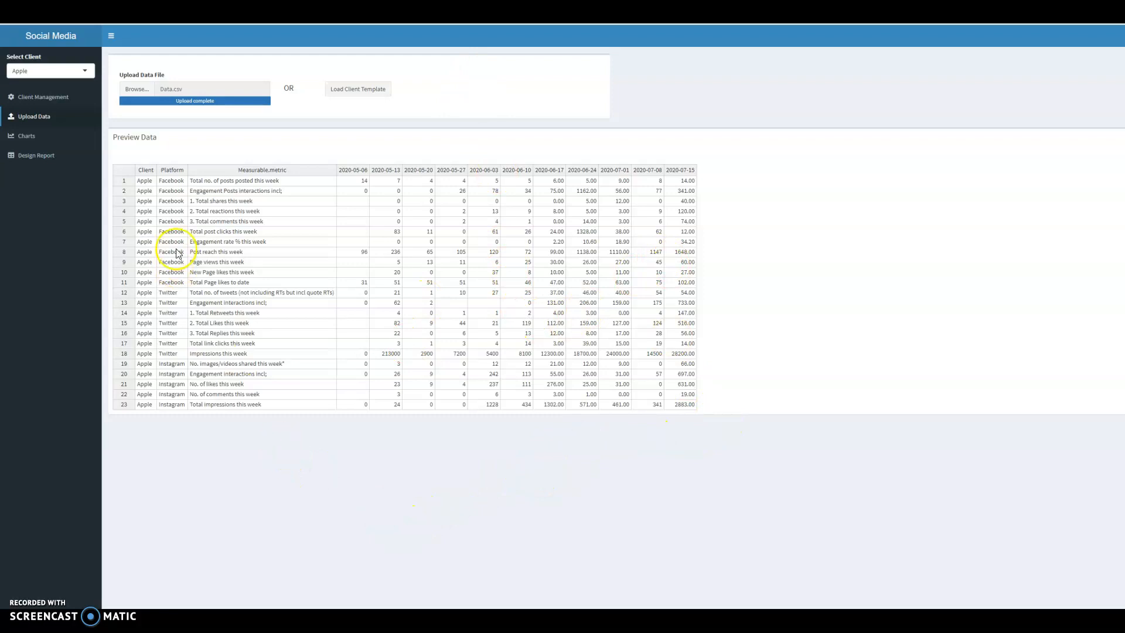
- View the Facebook charts for engagement post interactions, total shares and total reactions this week
{"action": "left_click", "coordinate": [35, 136]}
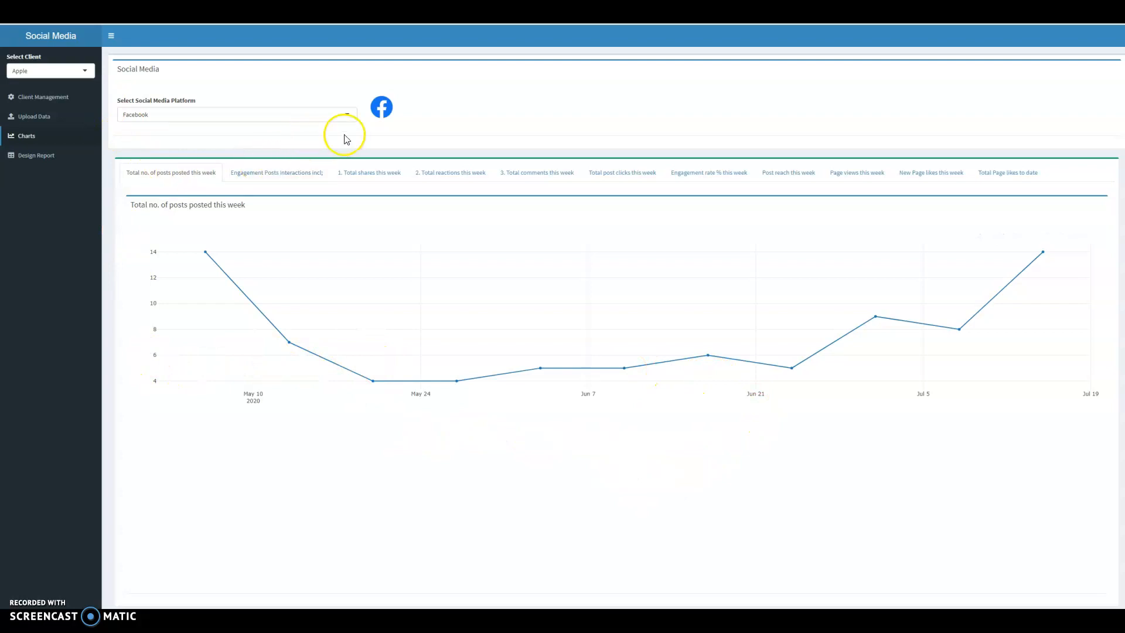
{"action": "left_click", "coordinate": [299, 174]}
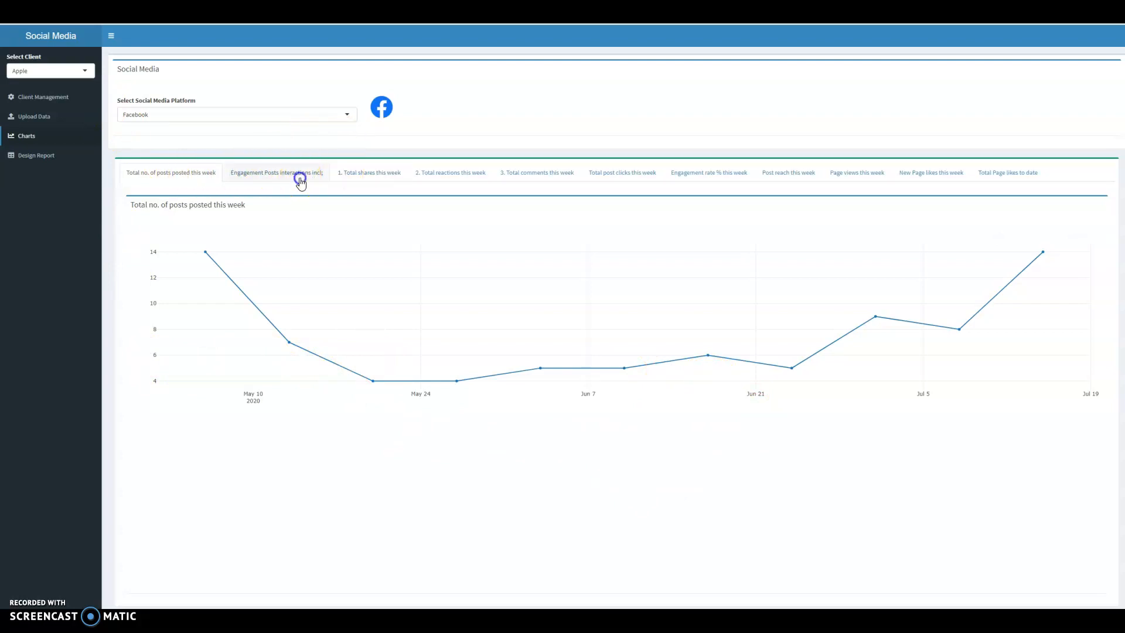
{"action": "left_click", "coordinate": [382, 182]}
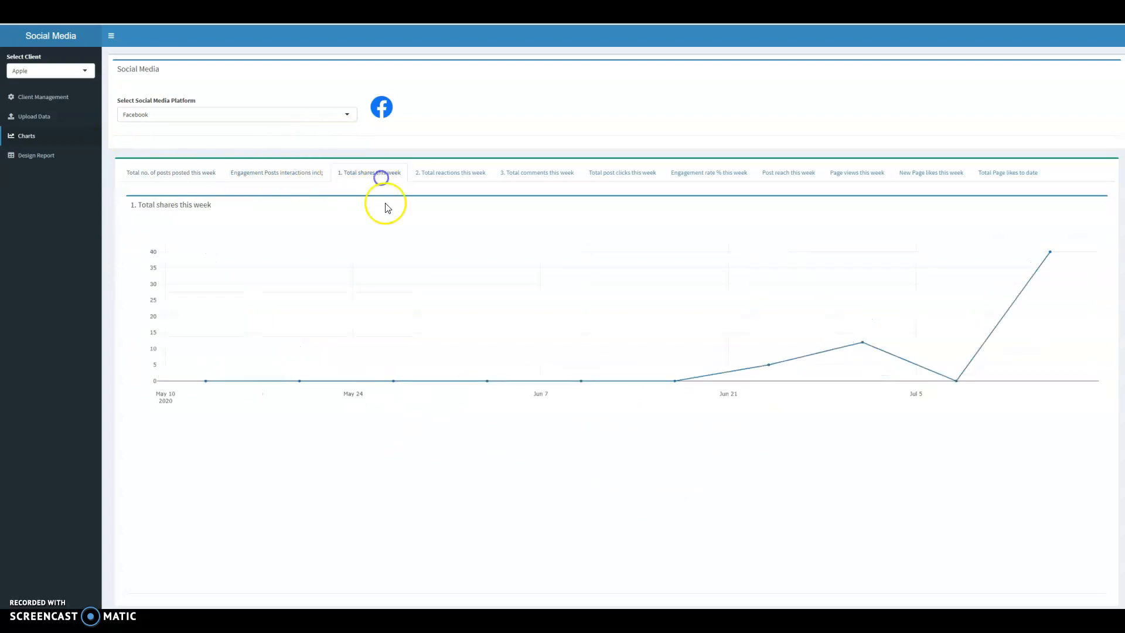
{"action": "left_click", "coordinate": [420, 172]}
- View Twitter's total link clicks chart, zoom in on the peak around Jun 21, and reset the zoom
{"action": "left_click", "coordinate": [236, 119]}
{"action": "left_click", "coordinate": [238, 152]}
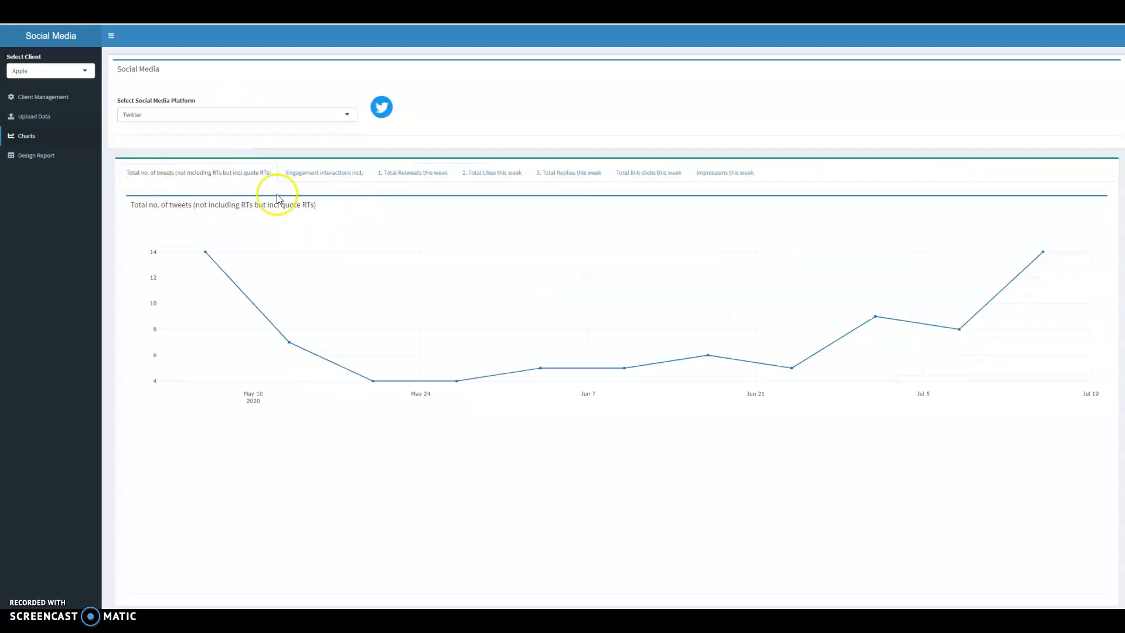
{"action": "left_click", "coordinate": [631, 177]}
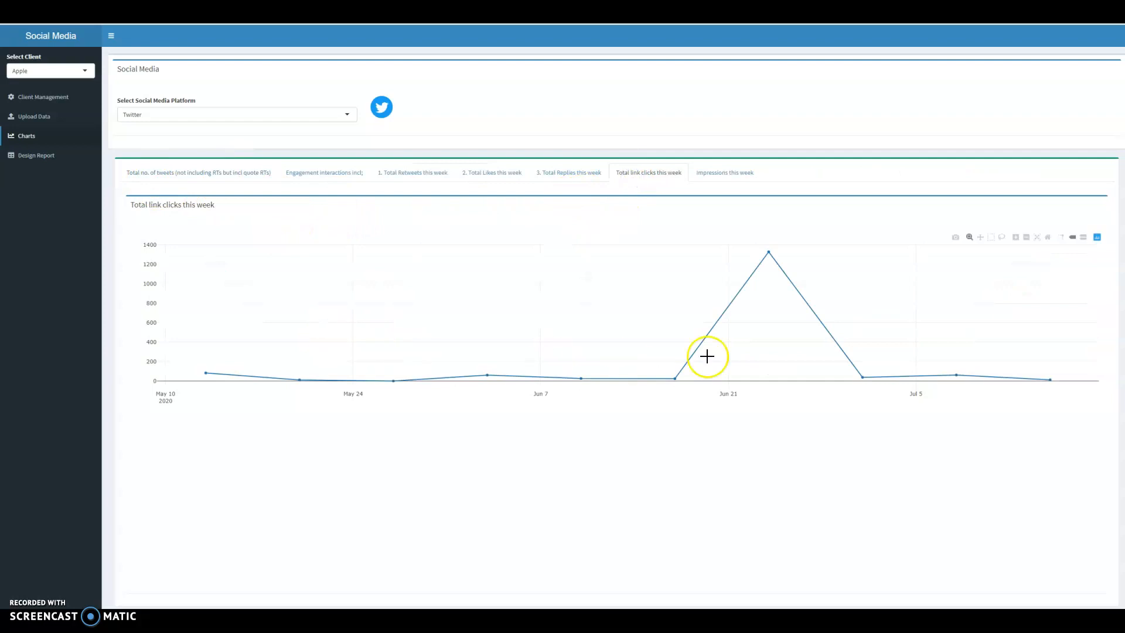
{"action": "mouse_move", "coordinate": [766, 254]}
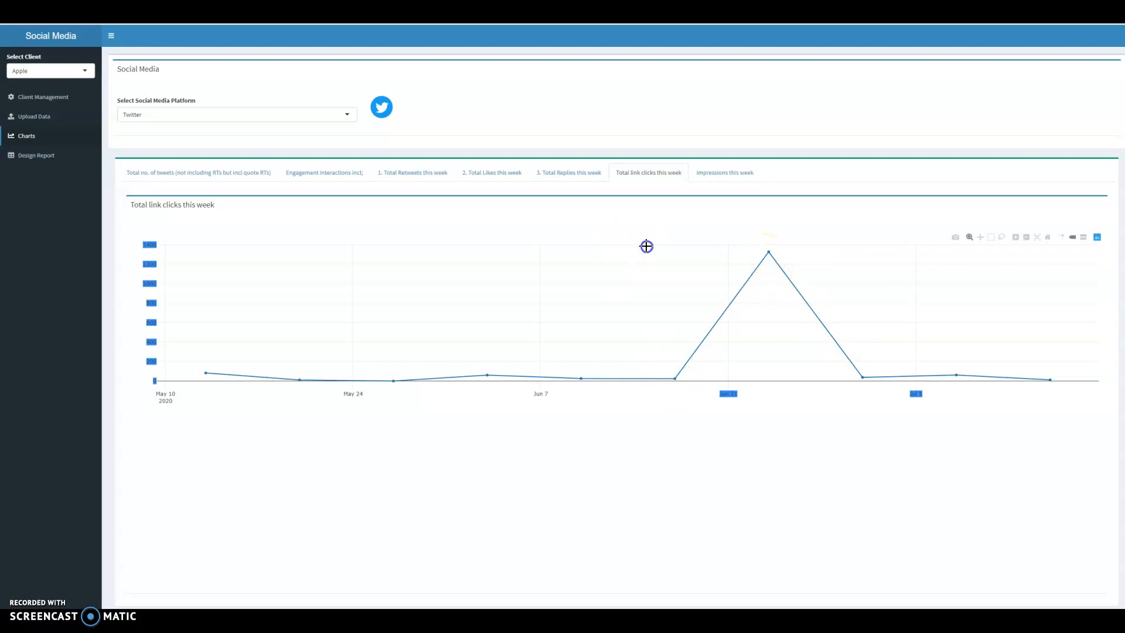
{"action": "left_click_drag", "start_coordinate": [647, 246], "coordinate": [855, 423]}
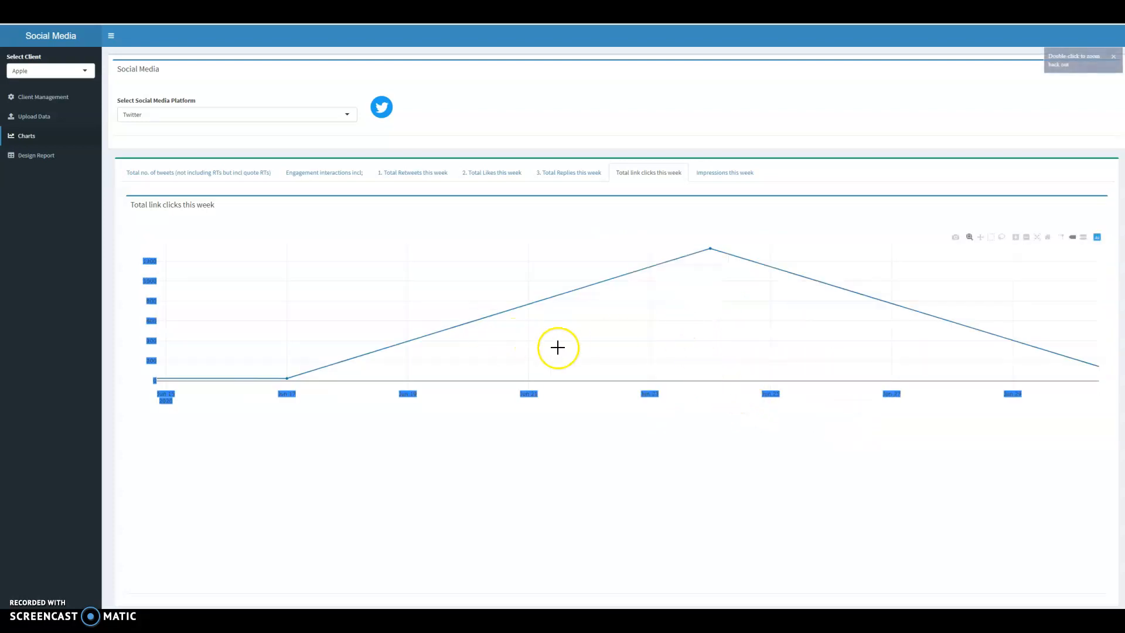
{"action": "double_click", "coordinate": [439, 316]}
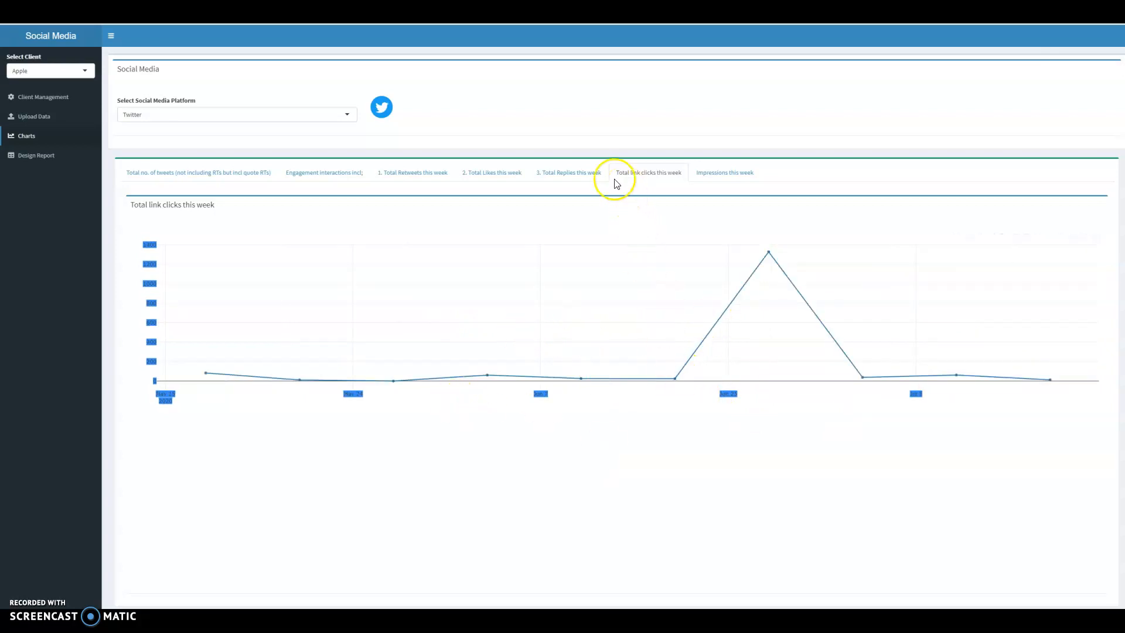
- Inspect the data points on Twitter's Total Replies this week chart
{"action": "left_click", "coordinate": [579, 172]}
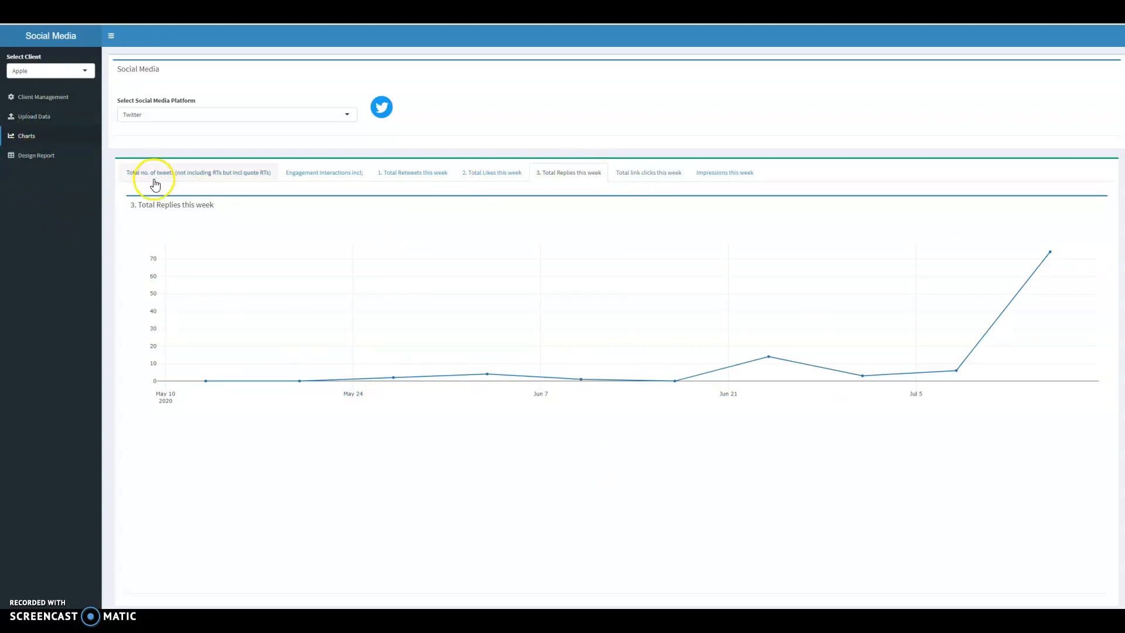
{"action": "mouse_move", "coordinate": [208, 372]}
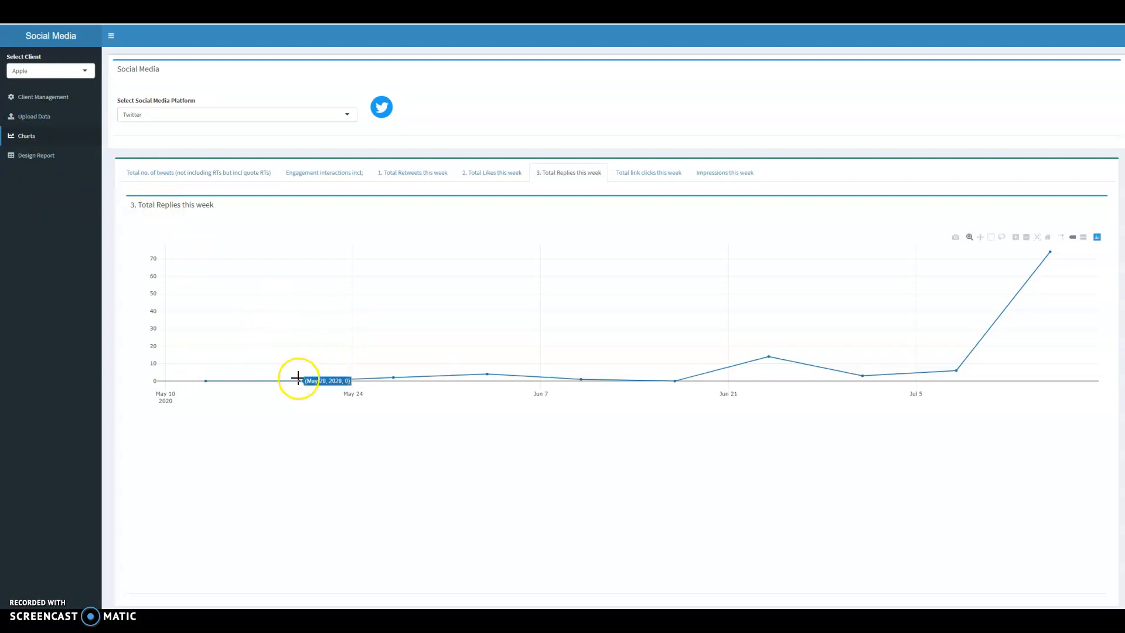
{"action": "mouse_move", "coordinate": [485, 376]}
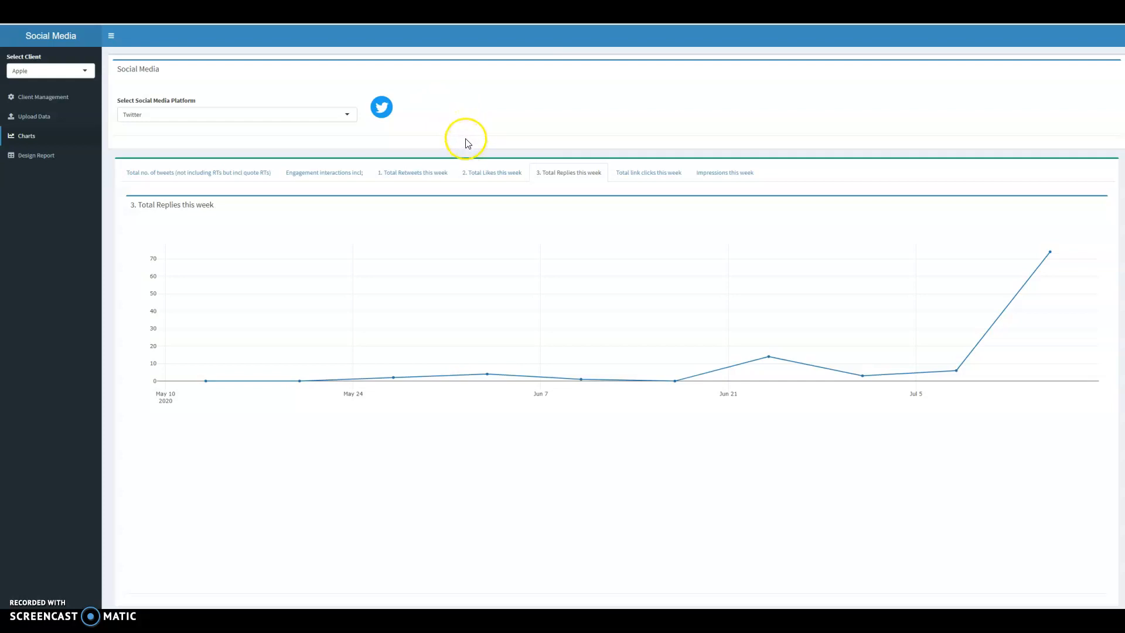
- Start designing a report for Apple with the platforms Facebook, Instagram and Twitter
{"action": "left_click", "coordinate": [41, 156]}
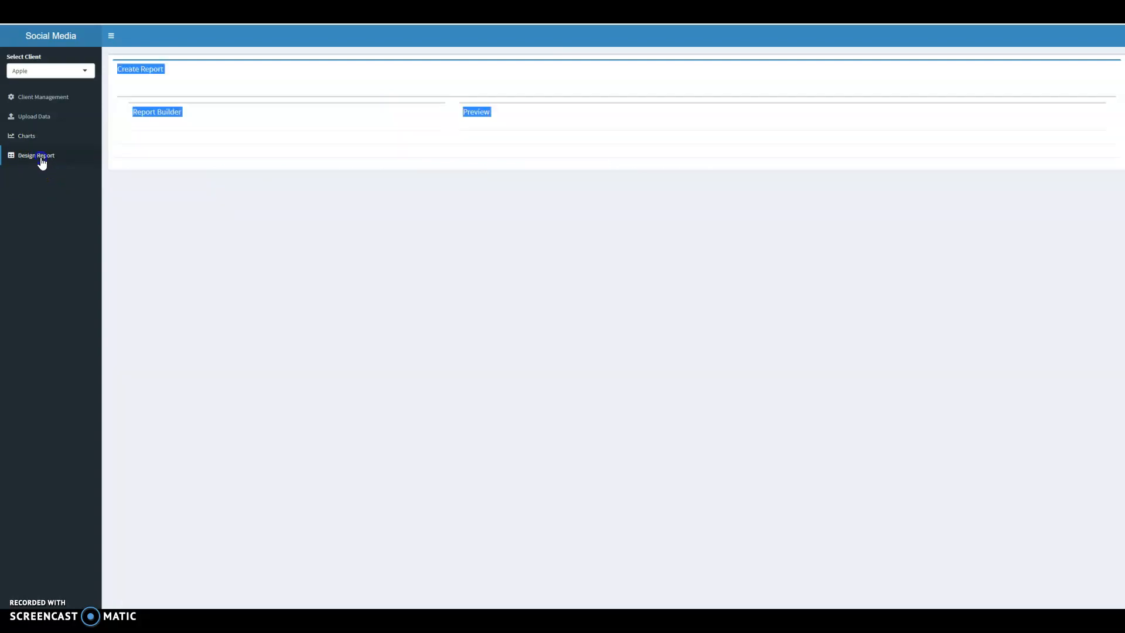
{"action": "left_click", "coordinate": [202, 215]}
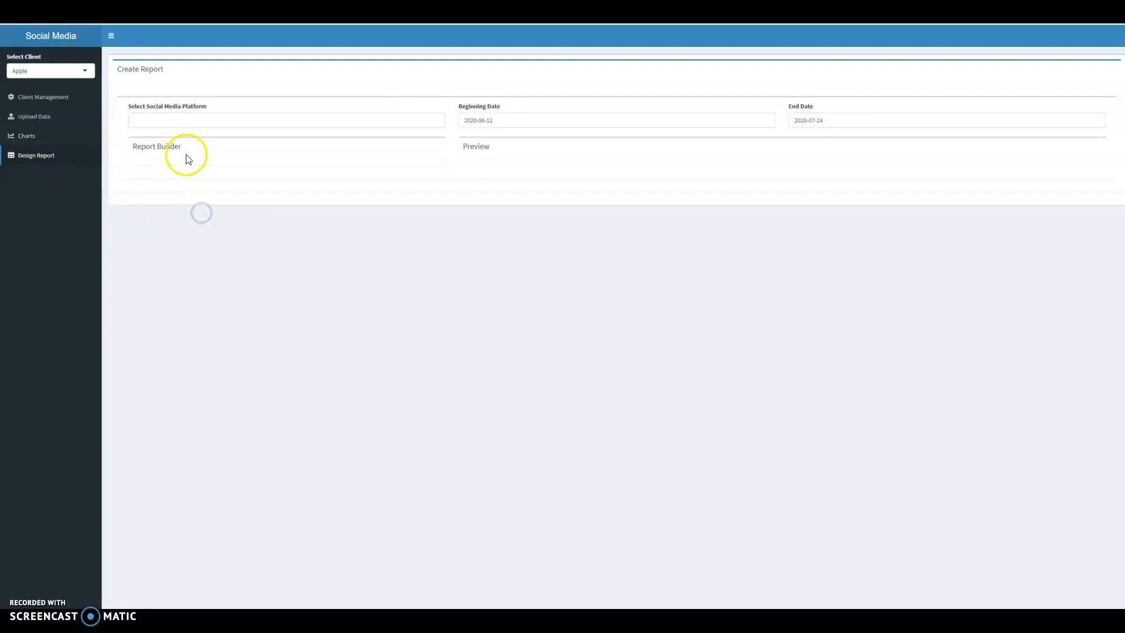
{"action": "left_click", "coordinate": [179, 121]}
{"action": "left_click", "coordinate": [147, 147]}
{"action": "left_click", "coordinate": [147, 158]}
{"action": "left_click", "coordinate": [147, 147]}
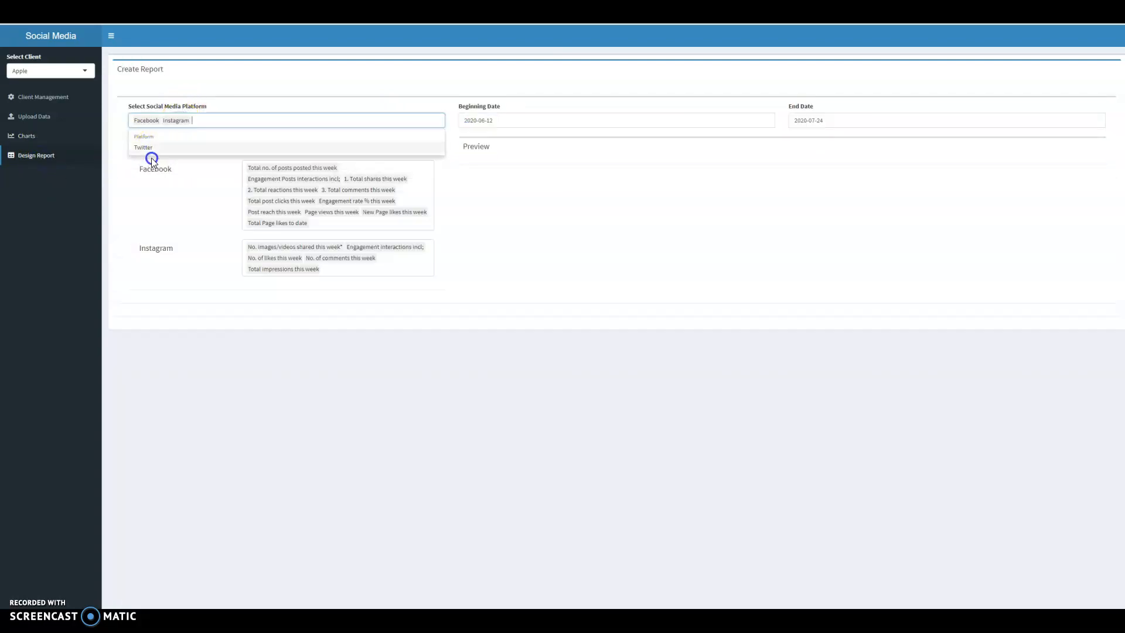
{"action": "left_click", "coordinate": [155, 226]}
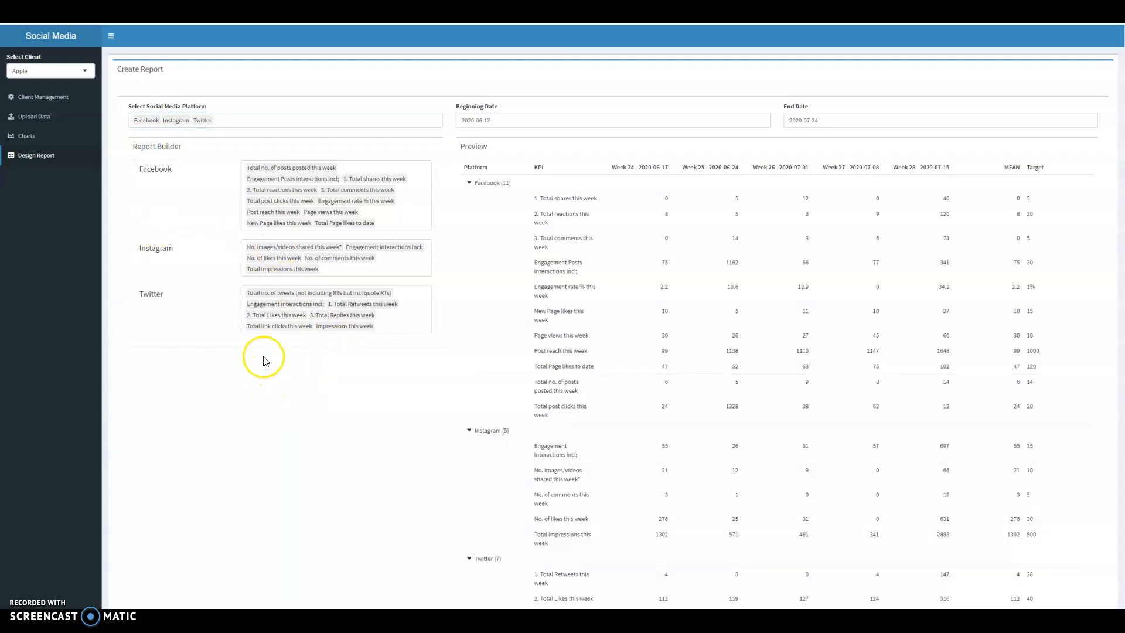
- Remove the Total Page likes to date metric from the report's Facebook section
{"action": "left_click", "coordinate": [370, 212]}
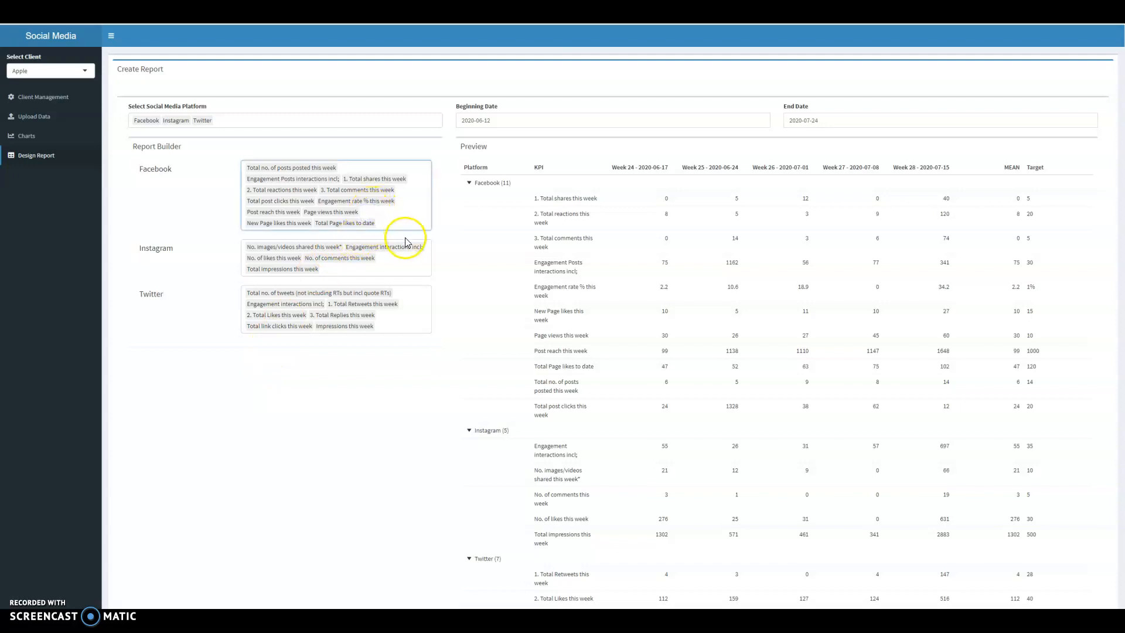
{"action": "left_click", "coordinate": [363, 212]}
{"action": "key", "text": "BackSpace"}
{"action": "left_click", "coordinate": [240, 400]}
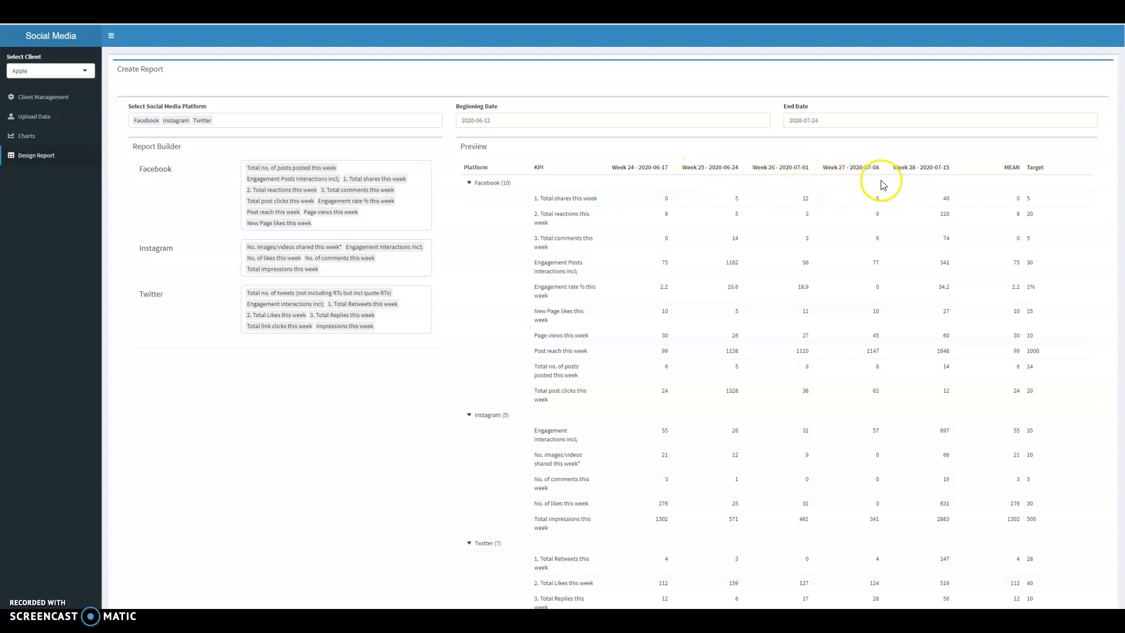
- Set the report's beginning date to 2020-06-19 and its end date to 2020-07-17
{"action": "left_click", "coordinate": [706, 121]}
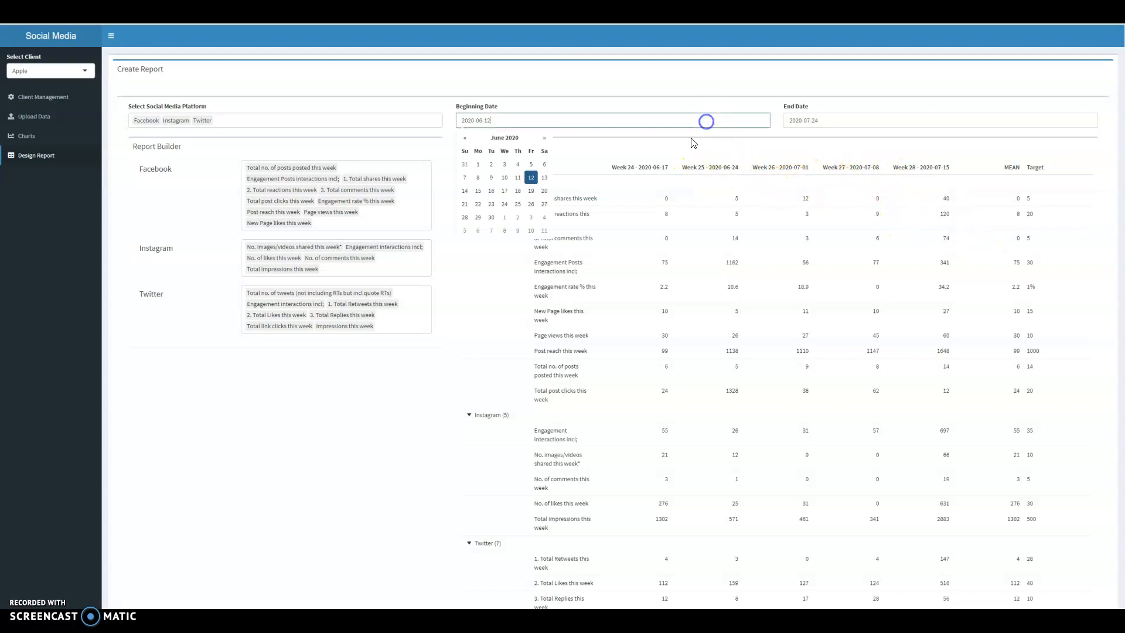
{"action": "left_click", "coordinate": [531, 195]}
{"action": "left_click", "coordinate": [815, 120]}
{"action": "left_click", "coordinate": [862, 192]}
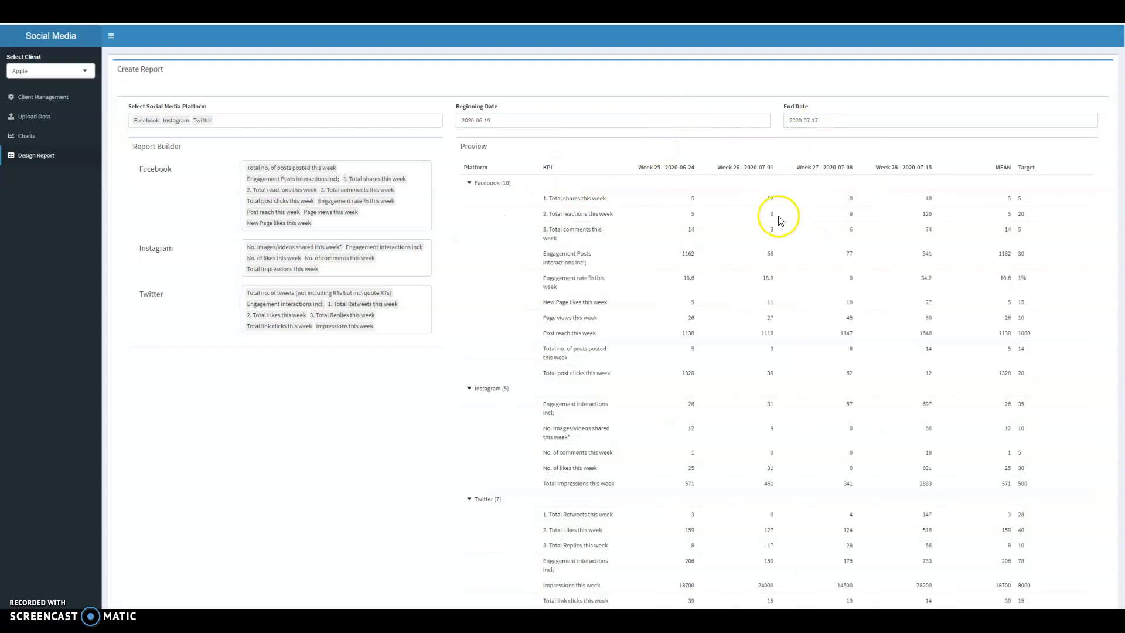
- Set the report's beginning date to 2020-06-05
{"action": "left_click", "coordinate": [711, 121]}
{"action": "left_click", "coordinate": [530, 164]}
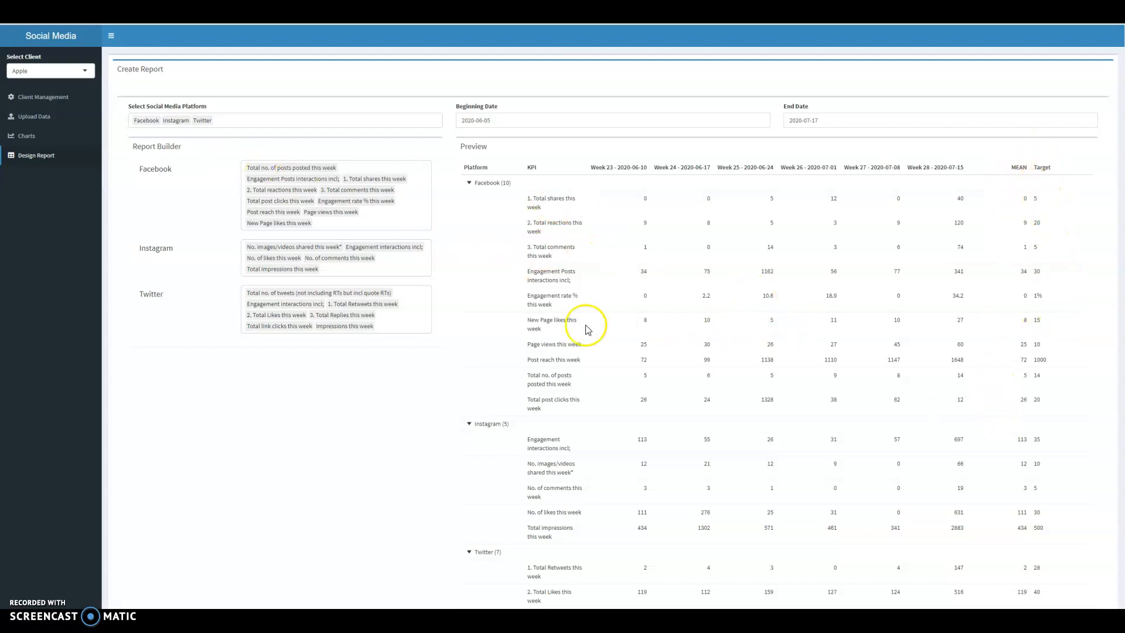
{"action": "left_click", "coordinate": [248, 415]}
- Create a client profile with the client name Oranges and the platforms Facebook and Twitter
{"action": "left_click", "coordinate": [55, 103]}
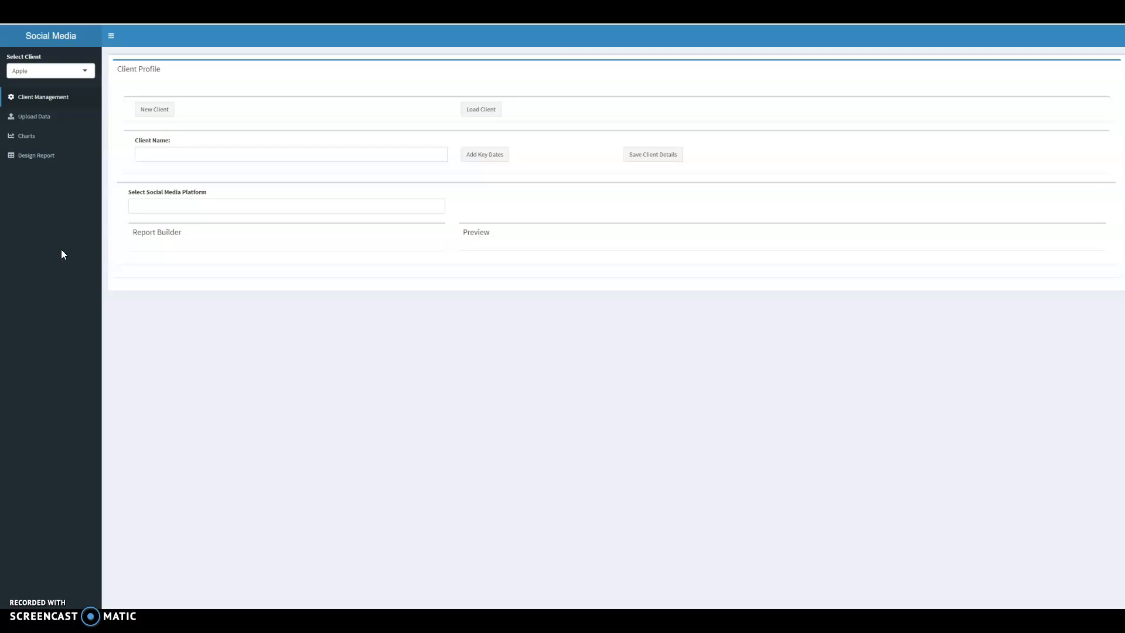
{"action": "left_click", "coordinate": [215, 156]}
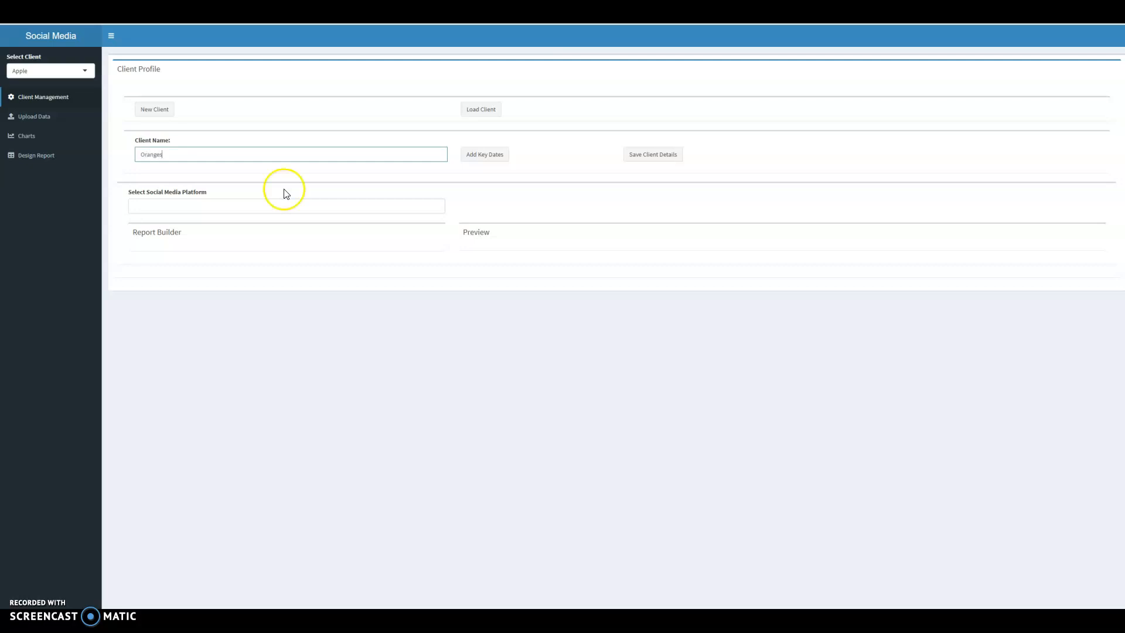
{"action": "left_click", "coordinate": [213, 205]}
{"action": "left_click", "coordinate": [173, 234]}
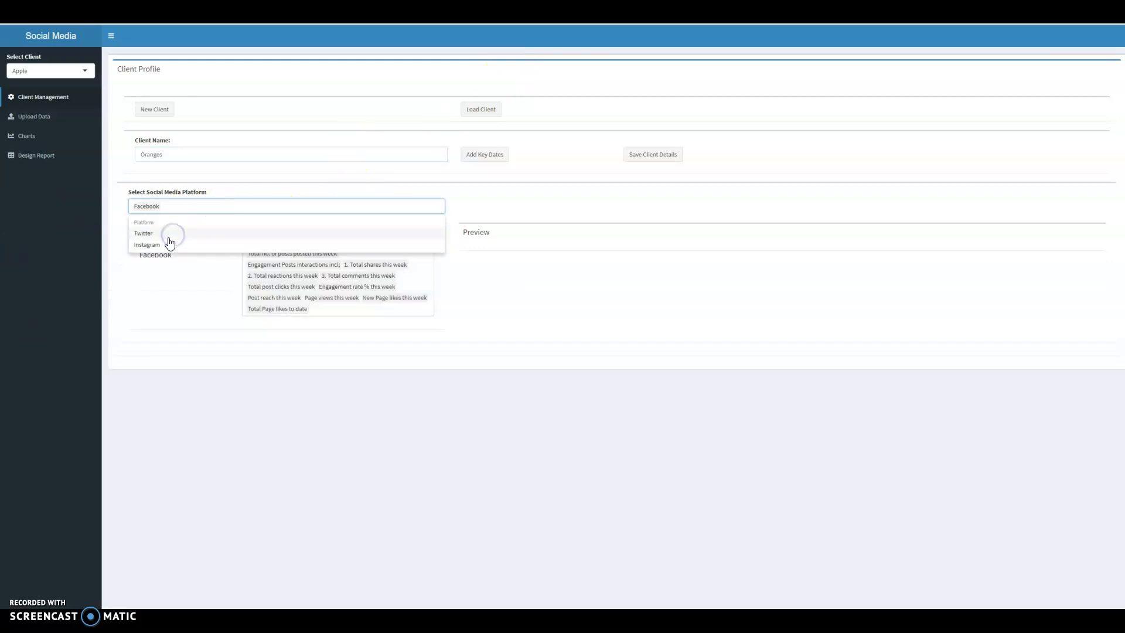
{"action": "left_click", "coordinate": [168, 233]}
{"action": "left_click", "coordinate": [134, 315]}
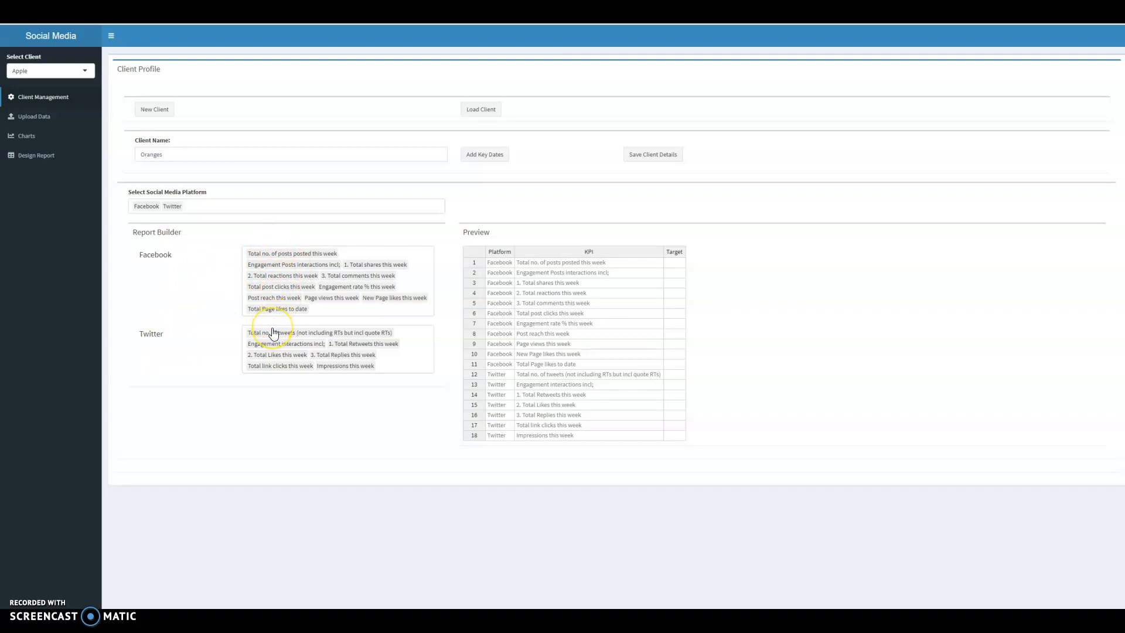
- Remove the Total Page likes to date metric from the Facebook section of the Oranges client profile
{"action": "left_click", "coordinate": [403, 274]}
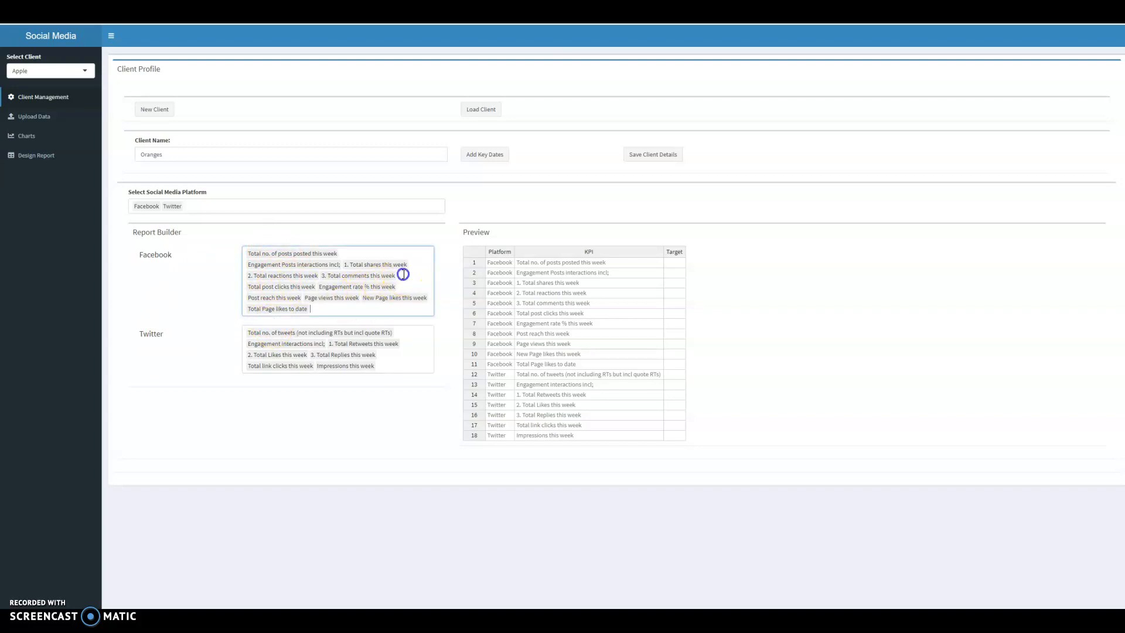
{"action": "key", "text": "BackSpace"}
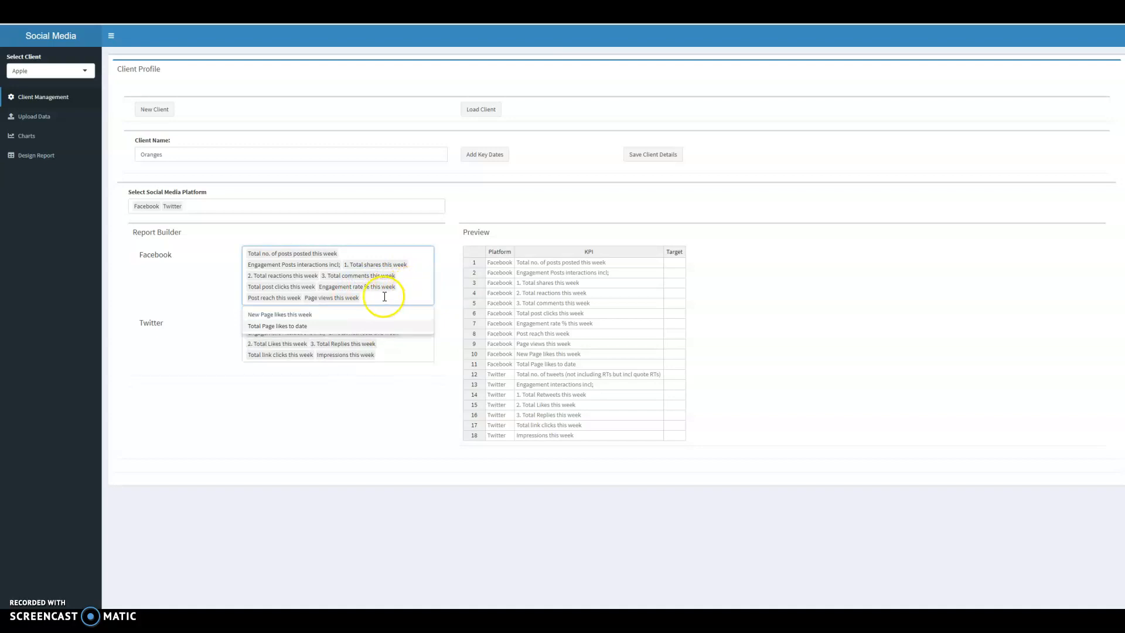
{"action": "left_click", "coordinate": [212, 316]}
{"action": "left_click", "coordinate": [518, 331]}
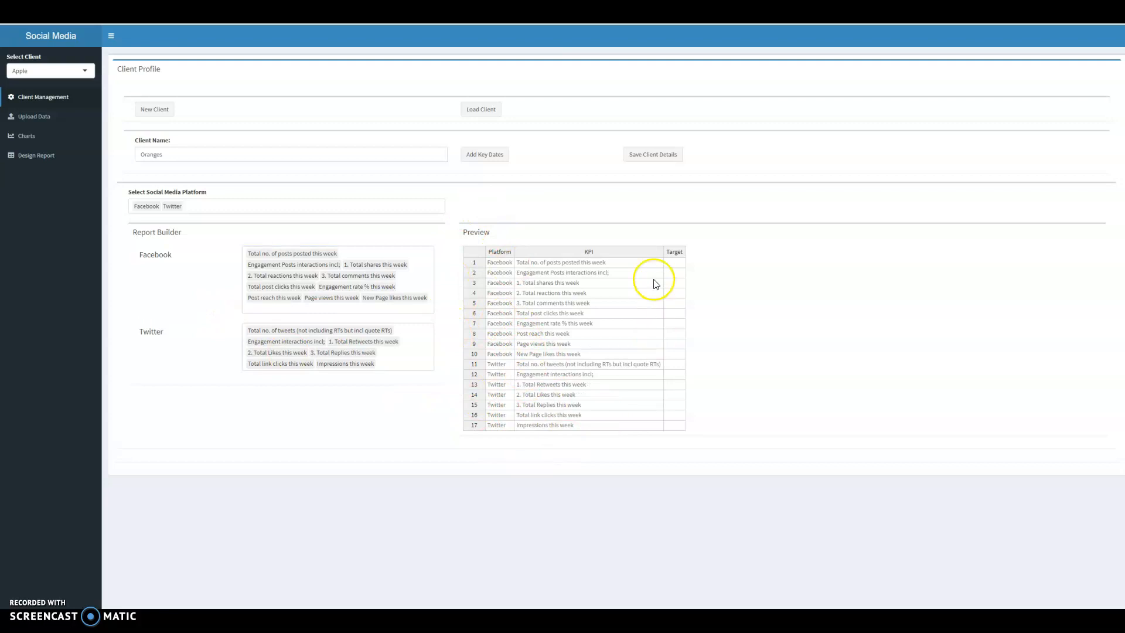
- Set the target of every Facebook and Twitter KPI to 10 and save the client details
{"action": "left_click", "coordinate": [674, 262]}
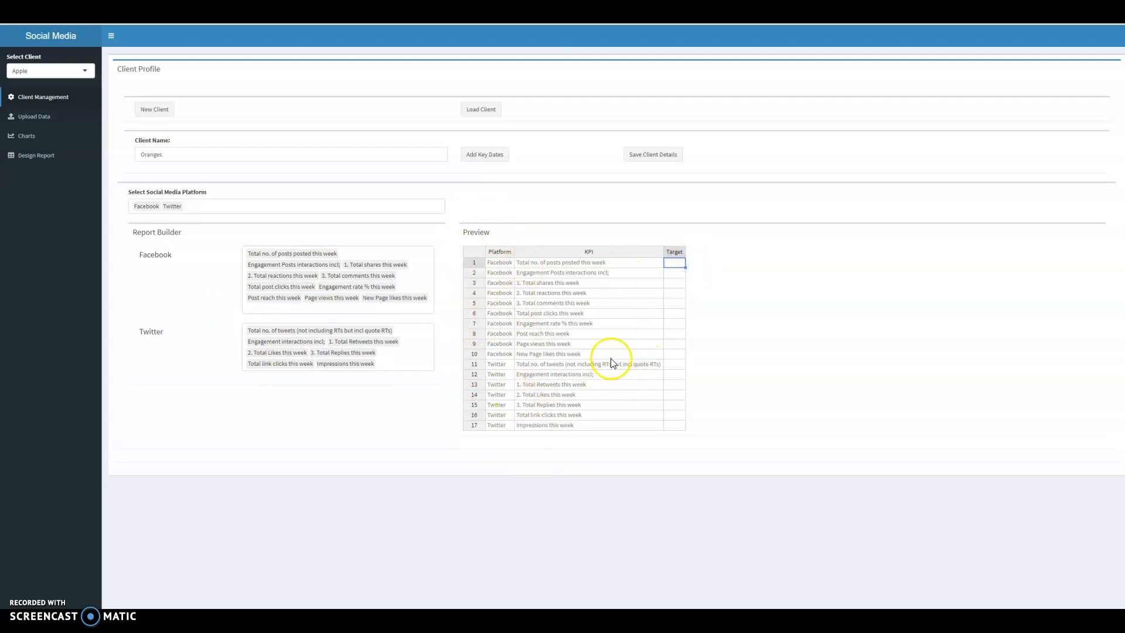
{"action": "key", "text": "Return"}
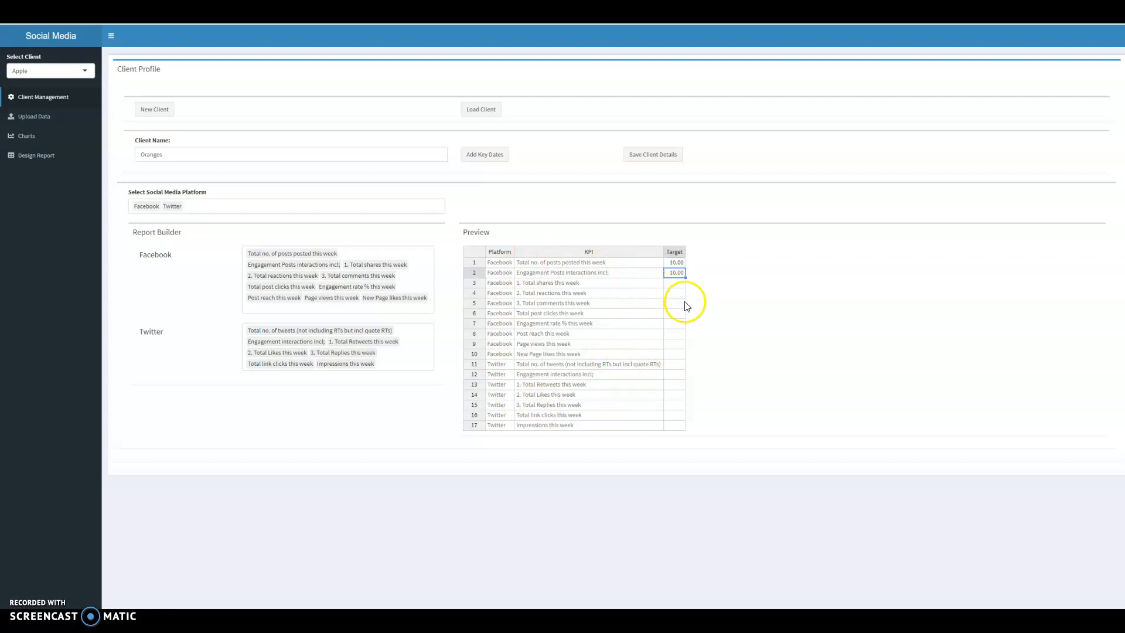
{"action": "left_click_drag", "start_coordinate": [692, 412], "coordinate": [692, 411]}
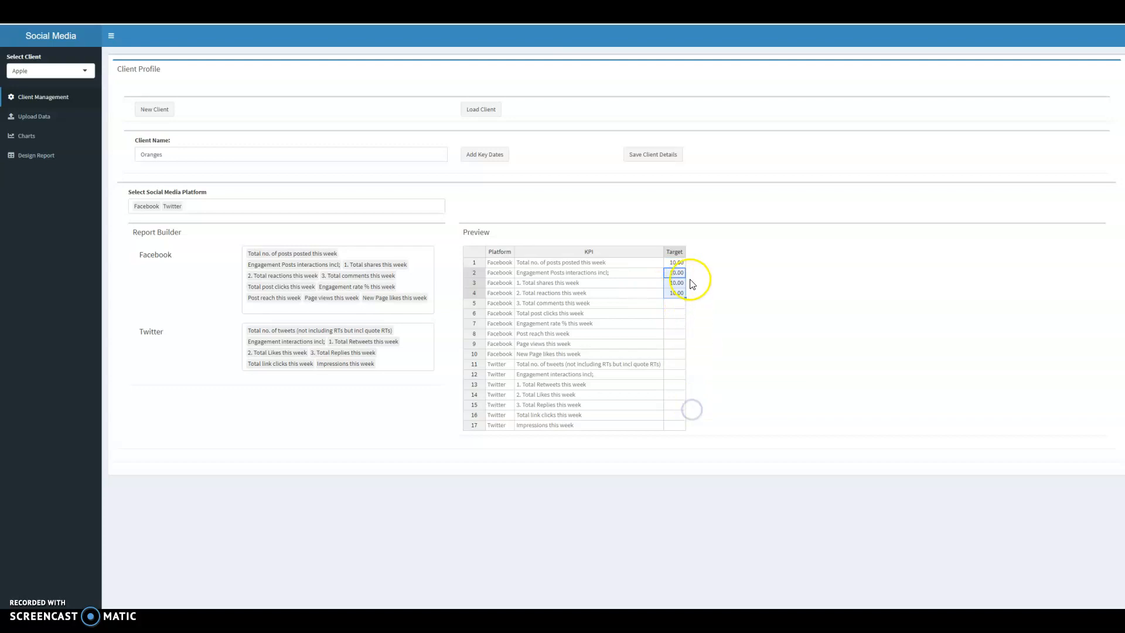
{"action": "double_click", "coordinate": [686, 298]}
{"action": "left_click", "coordinate": [715, 304]}
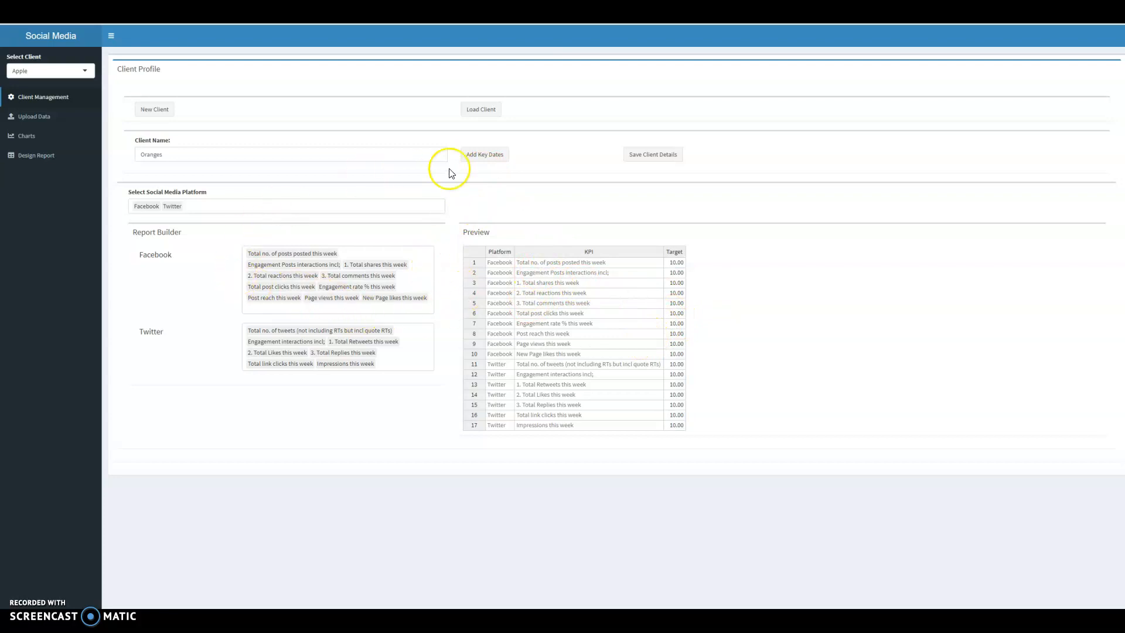
{"action": "left_click", "coordinate": [636, 155]}
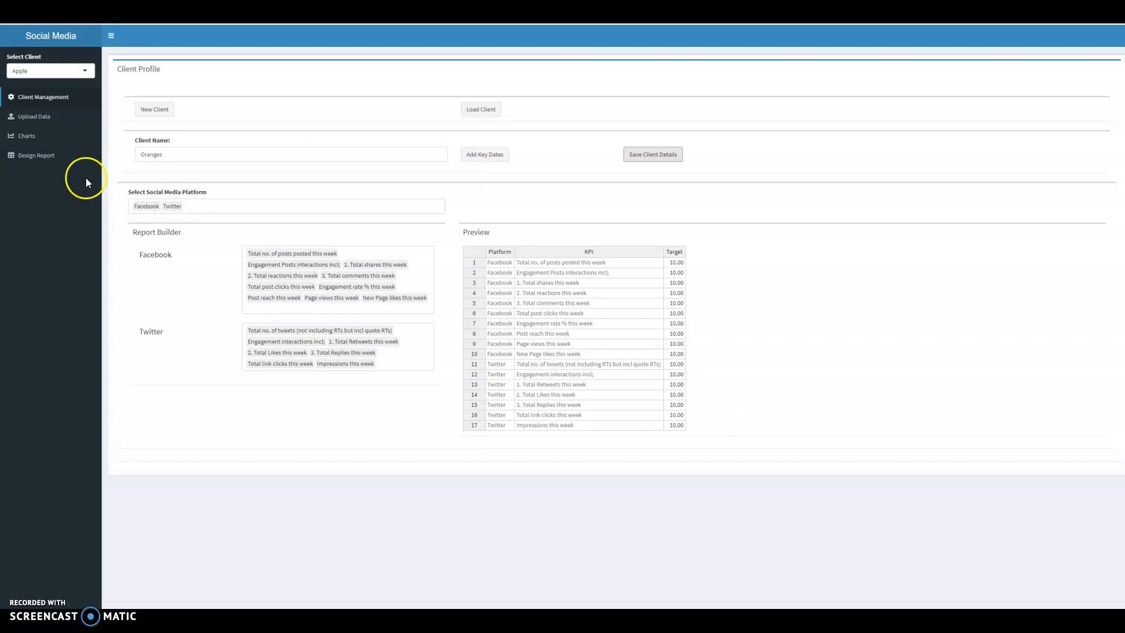
{"action": "left_click", "coordinate": [45, 72]}
{"action": "left_click", "coordinate": [47, 74]}
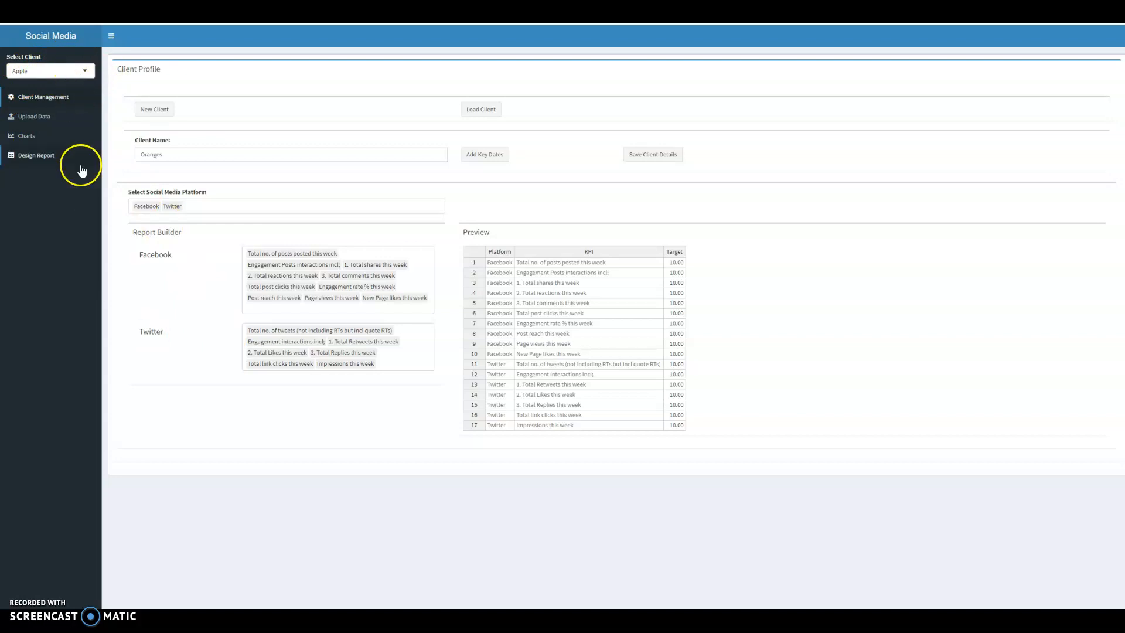
{"action": "left_click", "coordinate": [58, 117]}
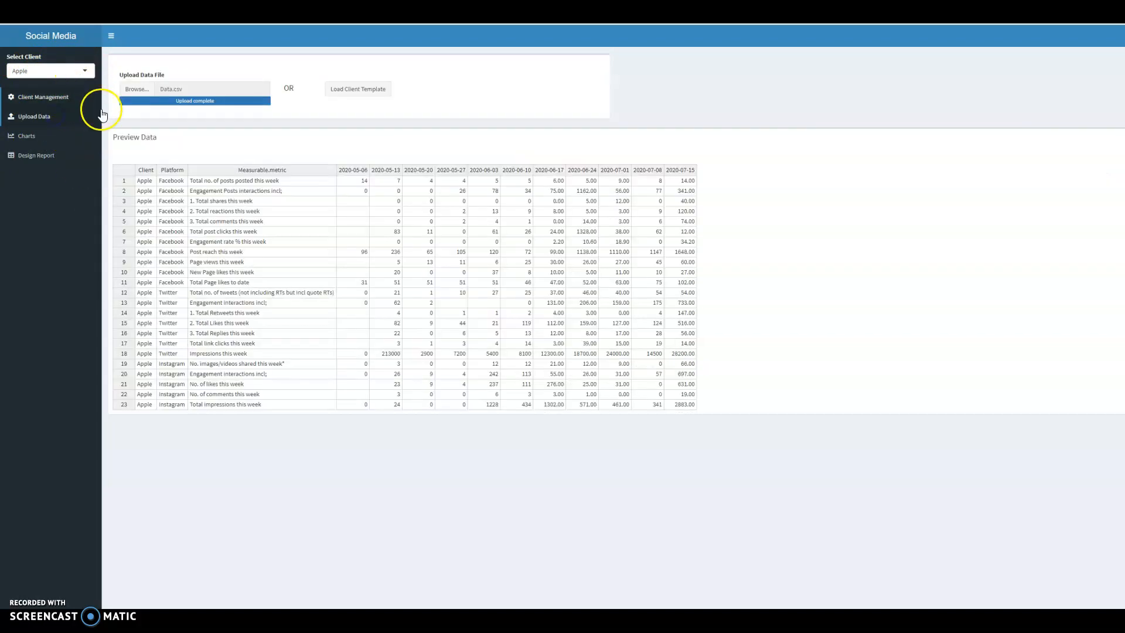
{"action": "left_click", "coordinate": [55, 137]}
{"action": "left_click", "coordinate": [47, 155]}
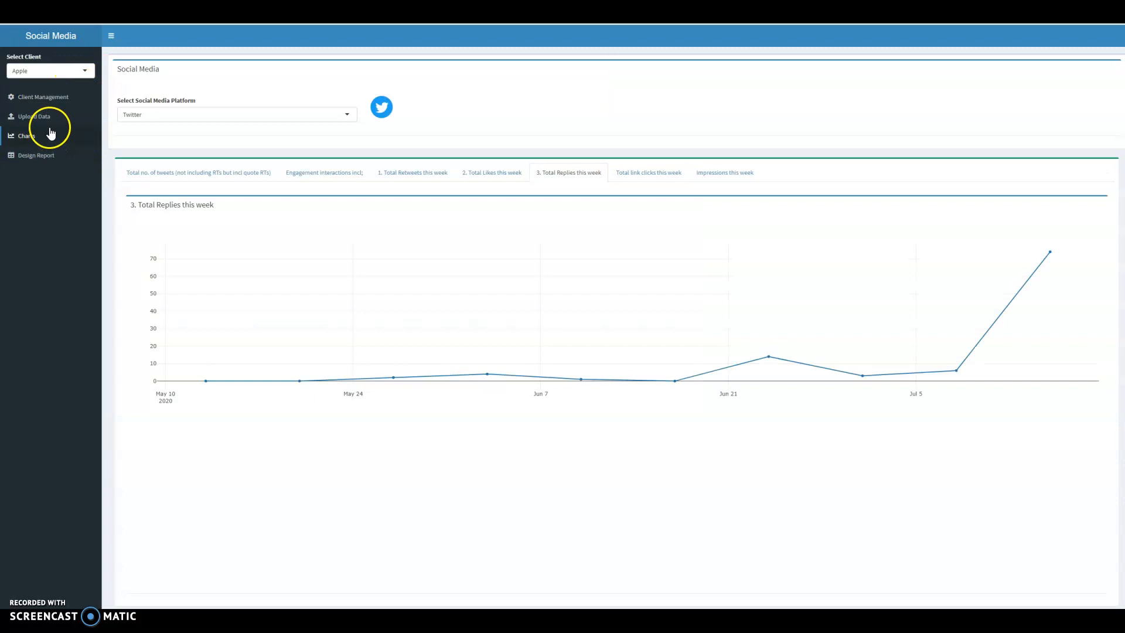
{"action": "left_click", "coordinate": [59, 98]}
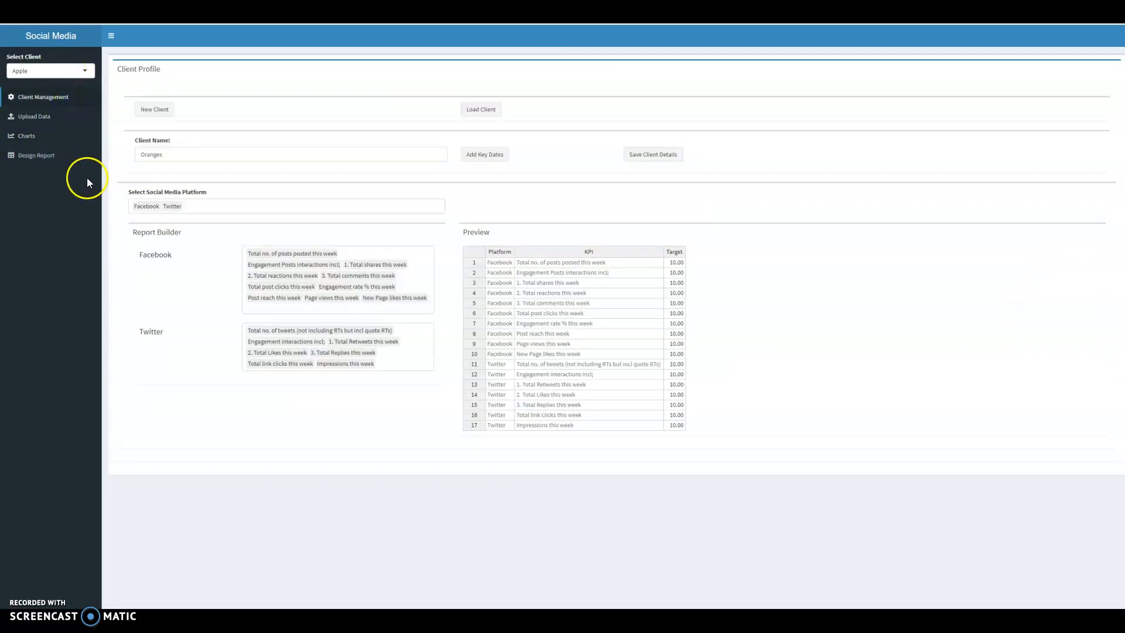